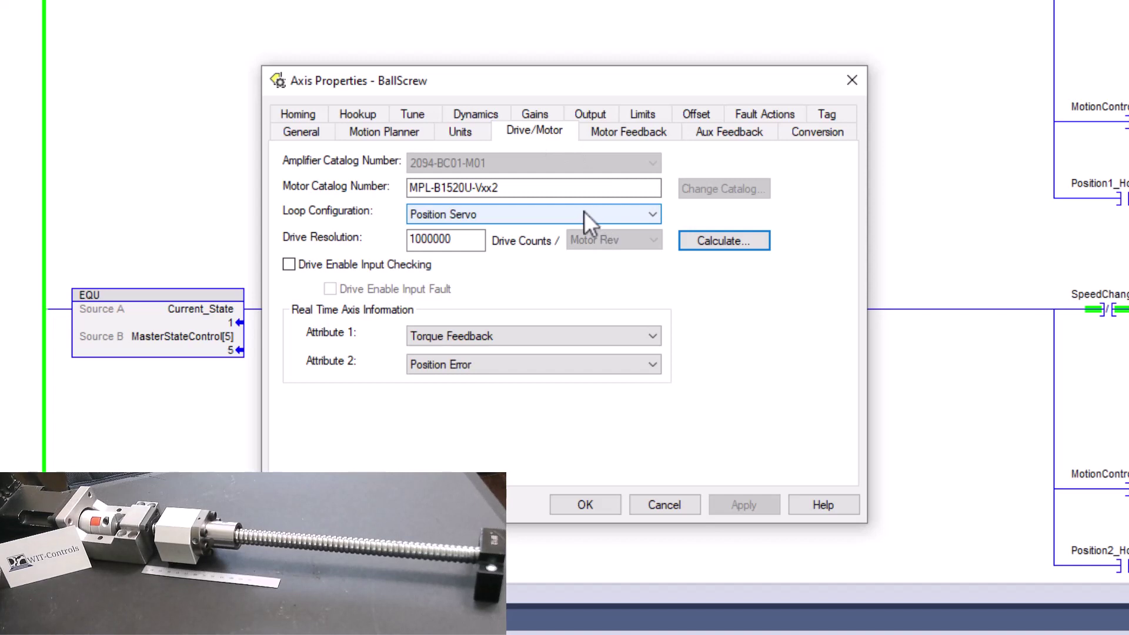
Scale BallScrew to 5.0 mm per 1.0 motor rev, giving 200000.0 counts/mm, and close the calculator.
click(715, 241)
click(426, 182)
drag(407, 183, 395, 192)
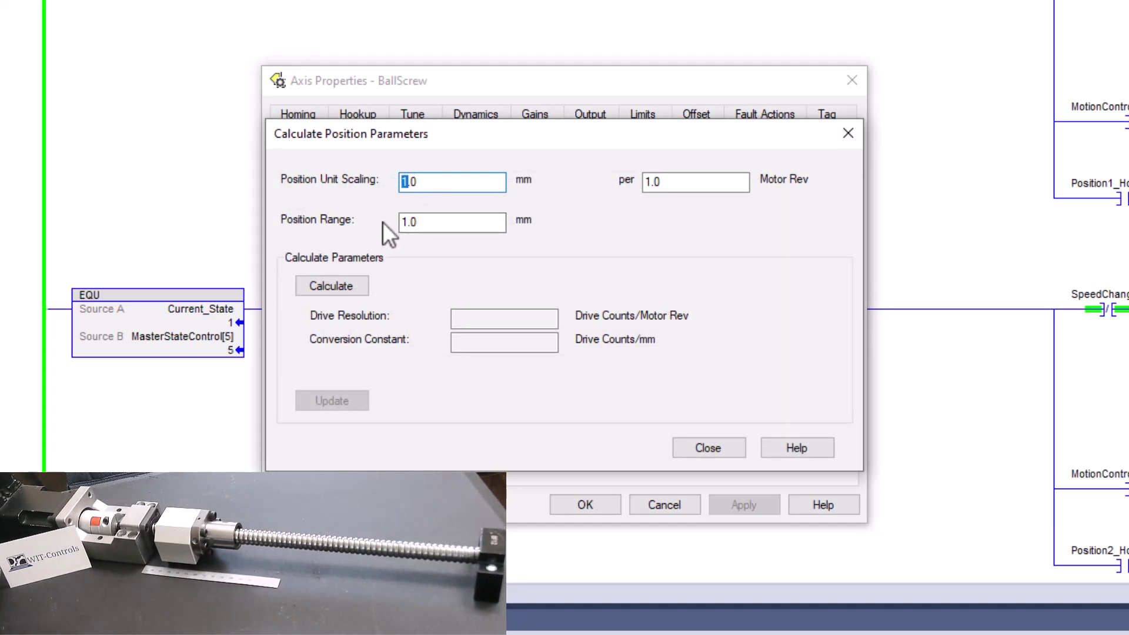
text(5)
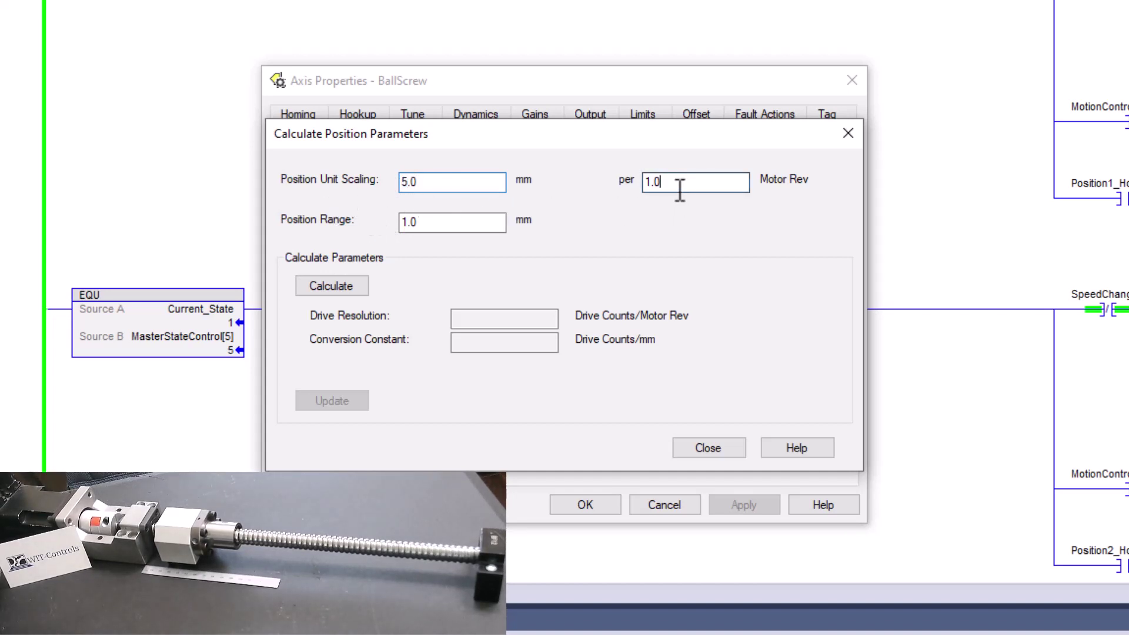
drag(708, 181, 639, 183)
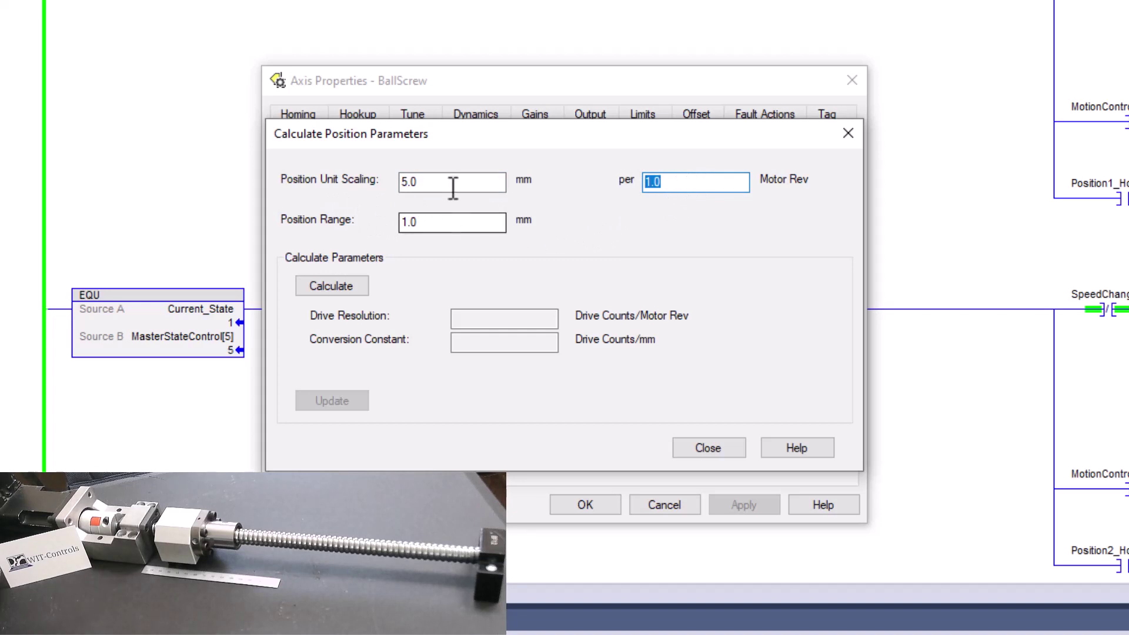
drag(457, 182, 395, 181)
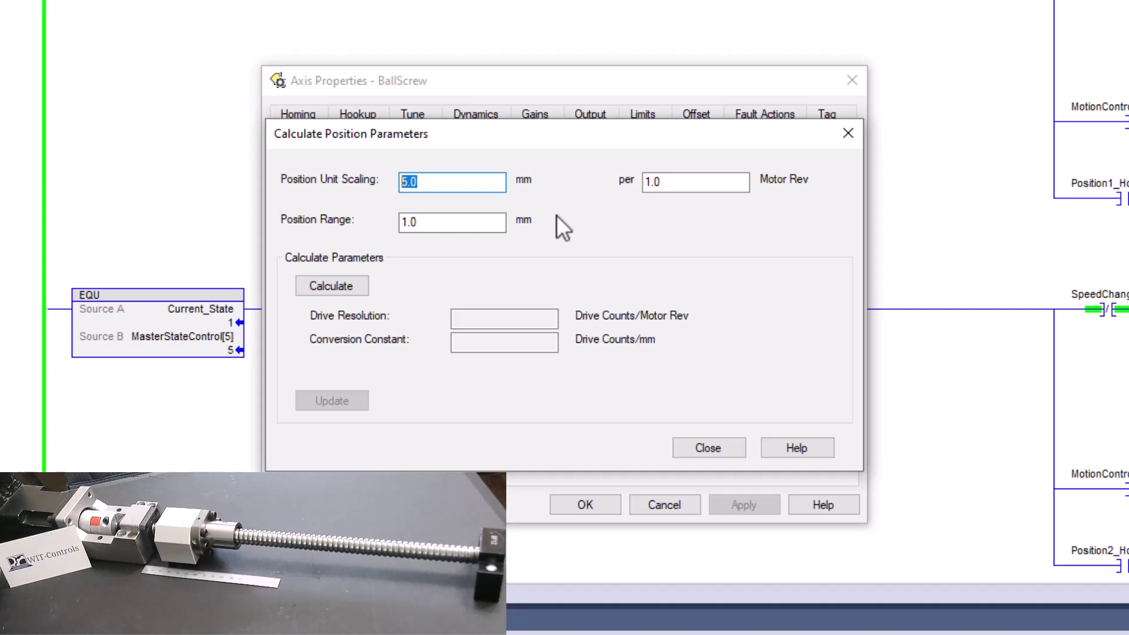
click(354, 287)
drag(511, 318, 447, 320)
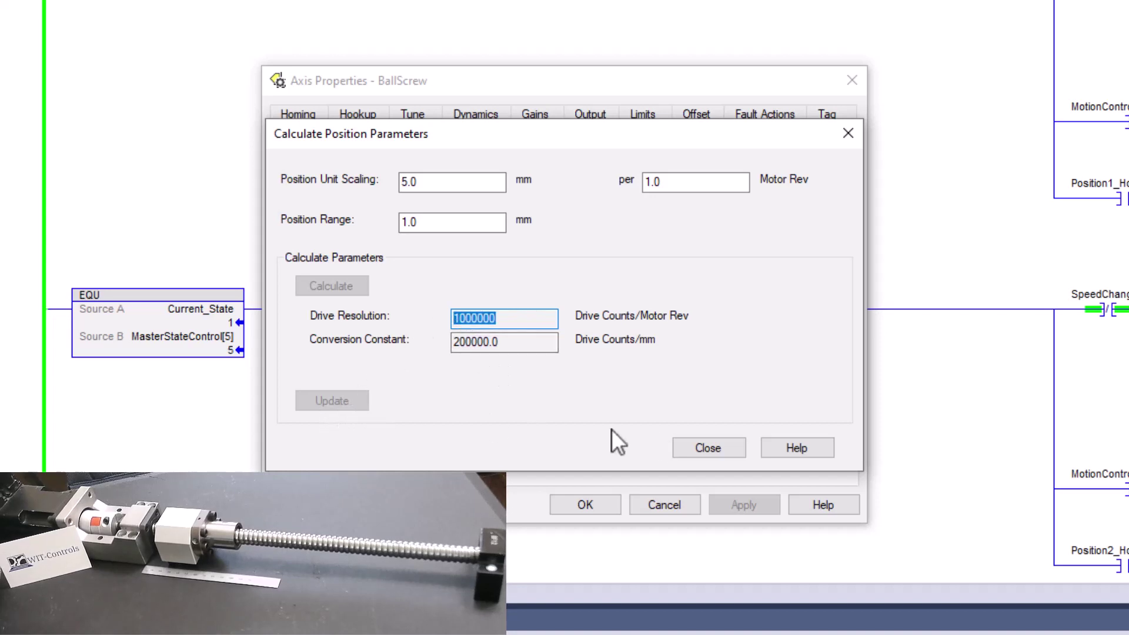
click(728, 453)
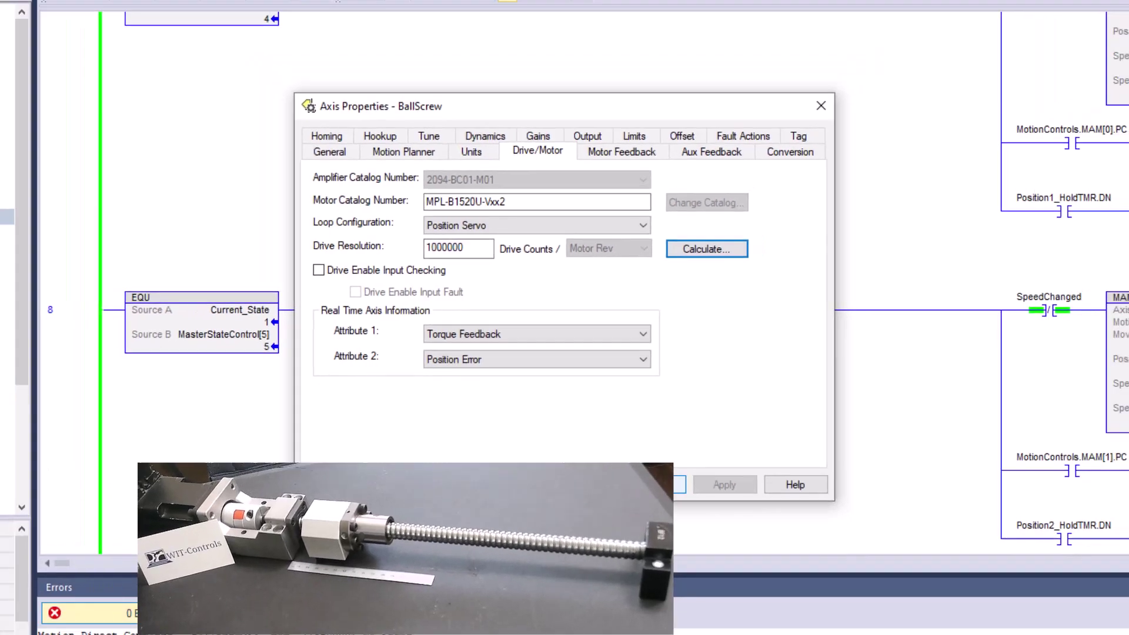
Cancel Axis Properties and open Motion Direct Commands for BallScrew with MSO selected.
click(661, 505)
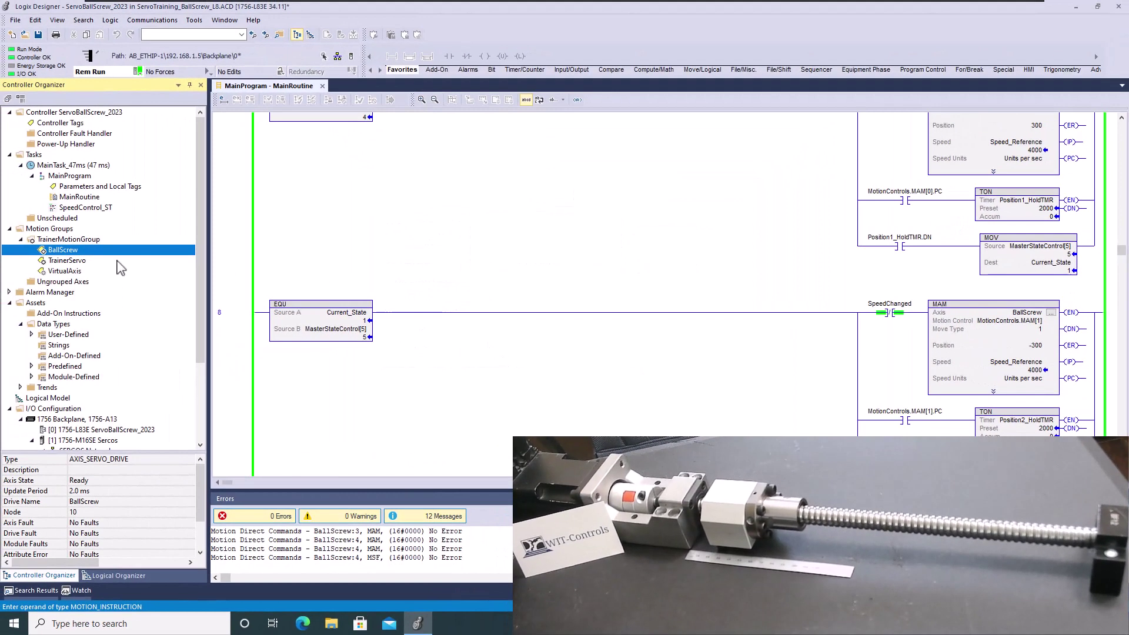
right_click(74, 254)
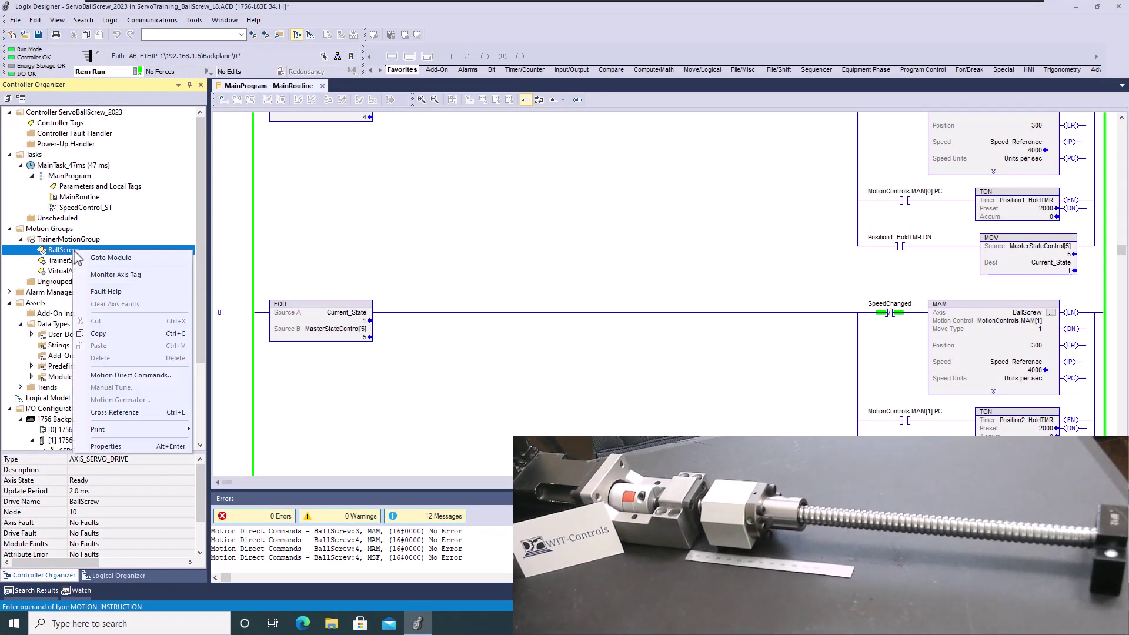
click(123, 375)
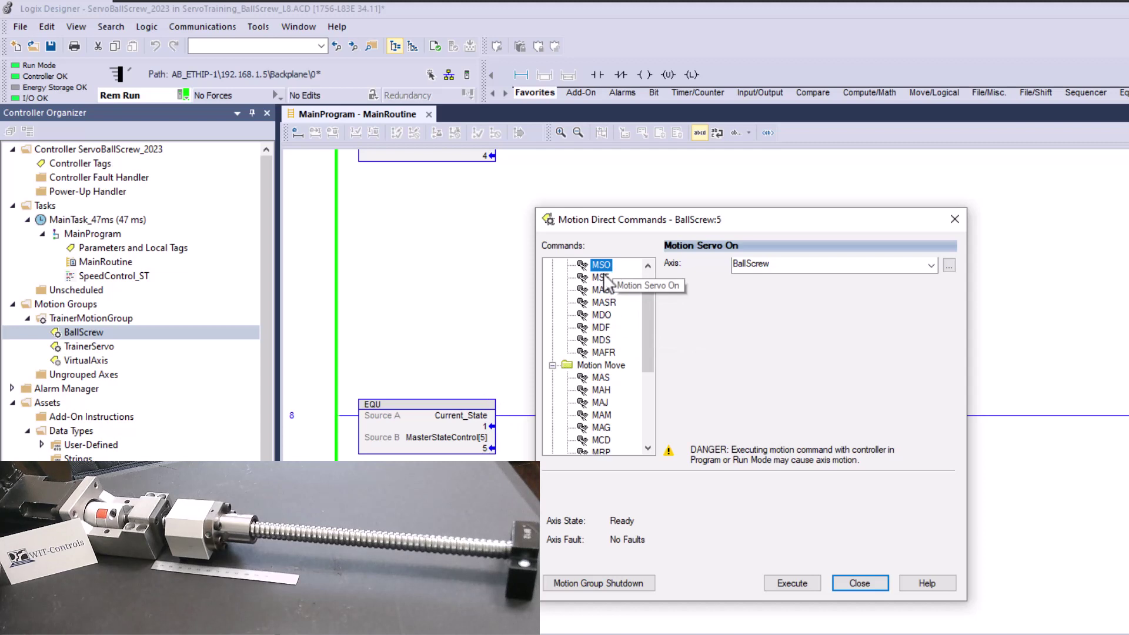
Execute Motion Servo On, then cycle BallScrew's servo through MSF and back to MSO.
click(793, 583)
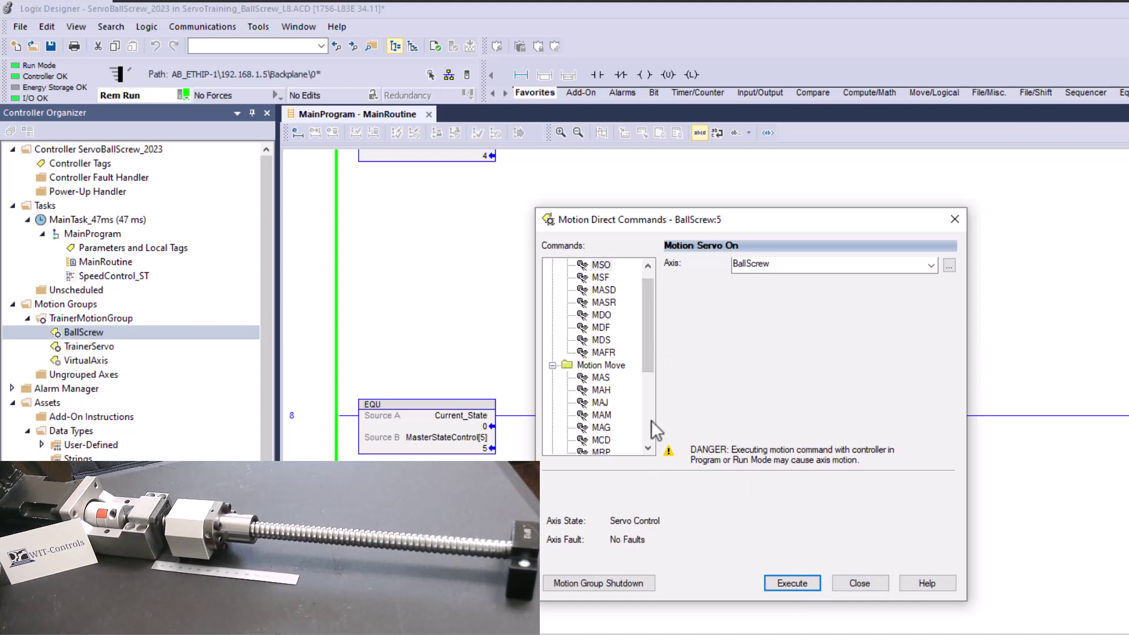
drag(694, 221, 557, 202)
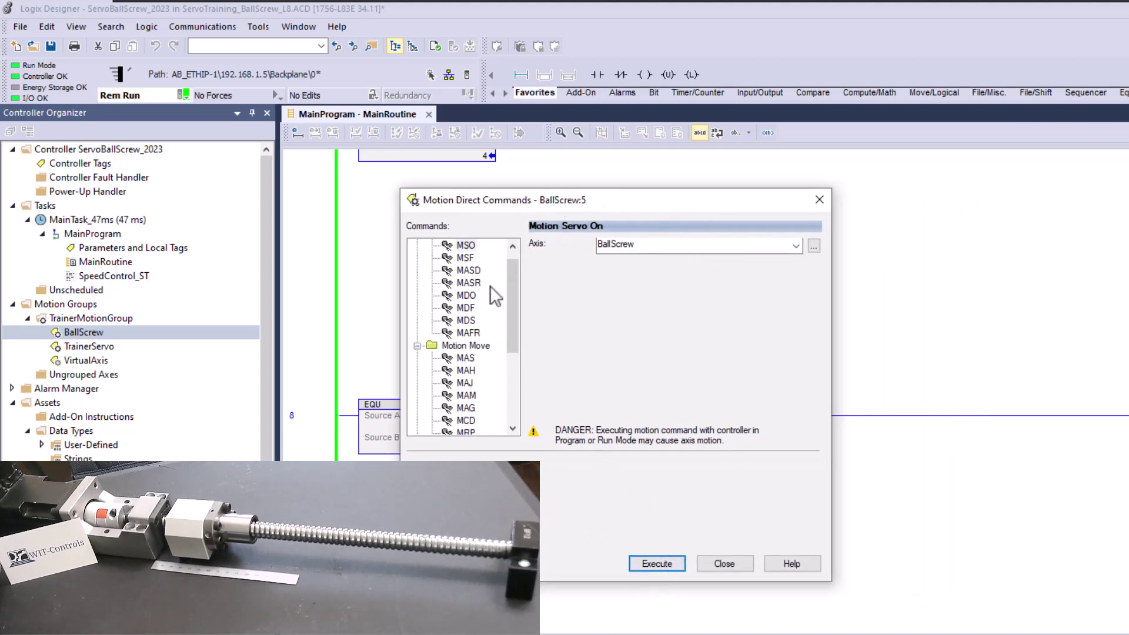
click(466, 259)
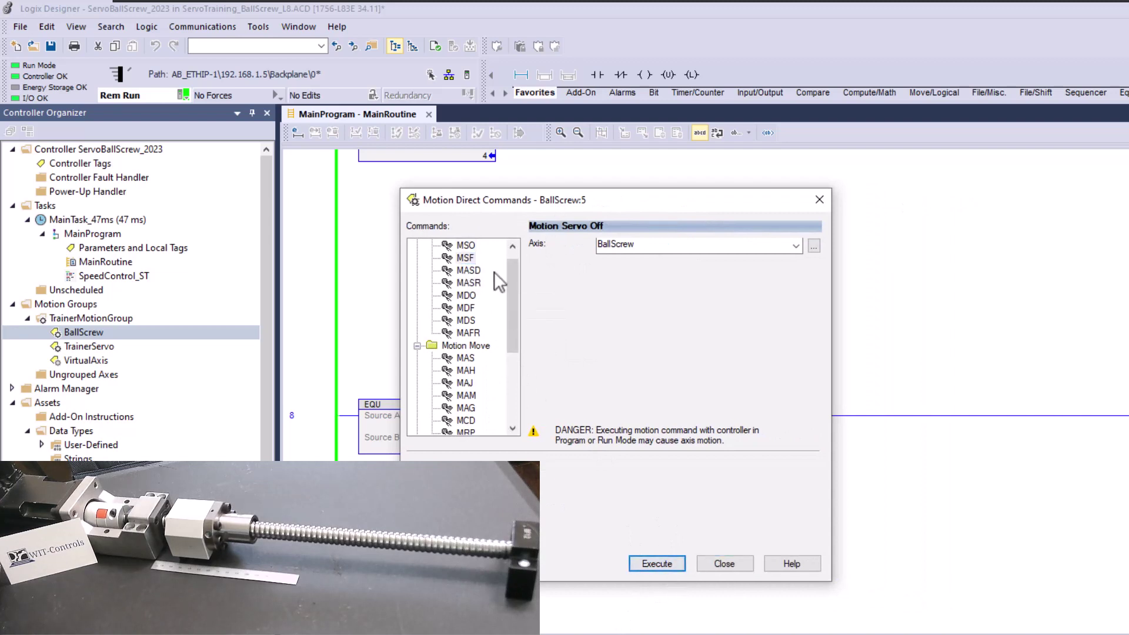
click(465, 245)
click(652, 563)
Execute an incremental Motion Axis Move on BallScrew with Position 20 and Speed 5.
click(467, 395)
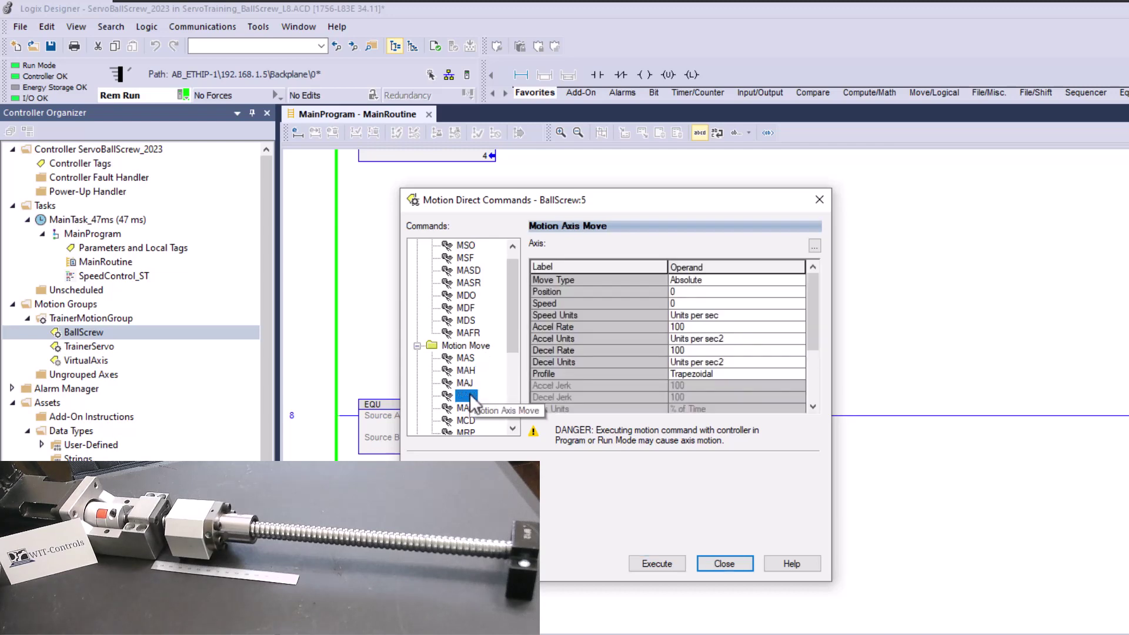
click(709, 281)
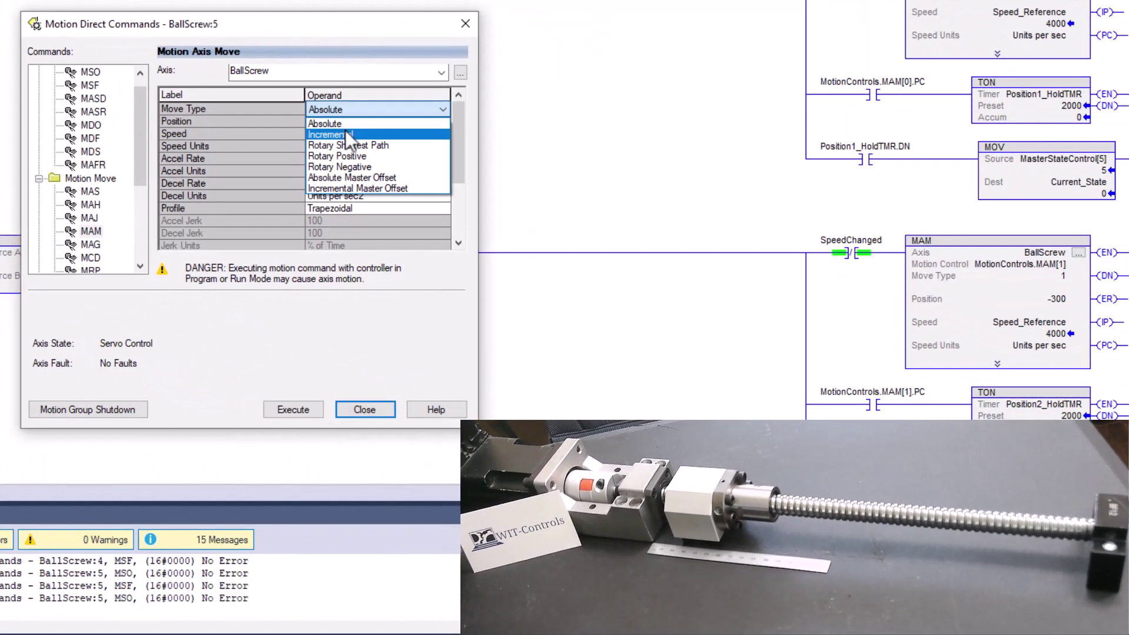
click(398, 154)
click(400, 148)
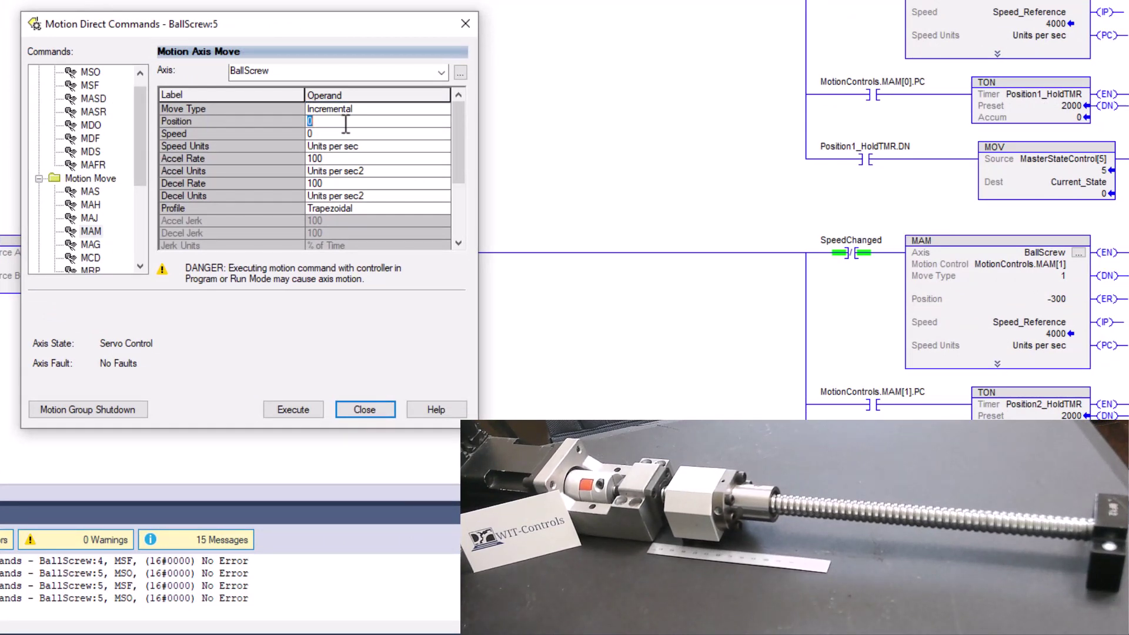
text(40)
click(327, 134)
text(5)
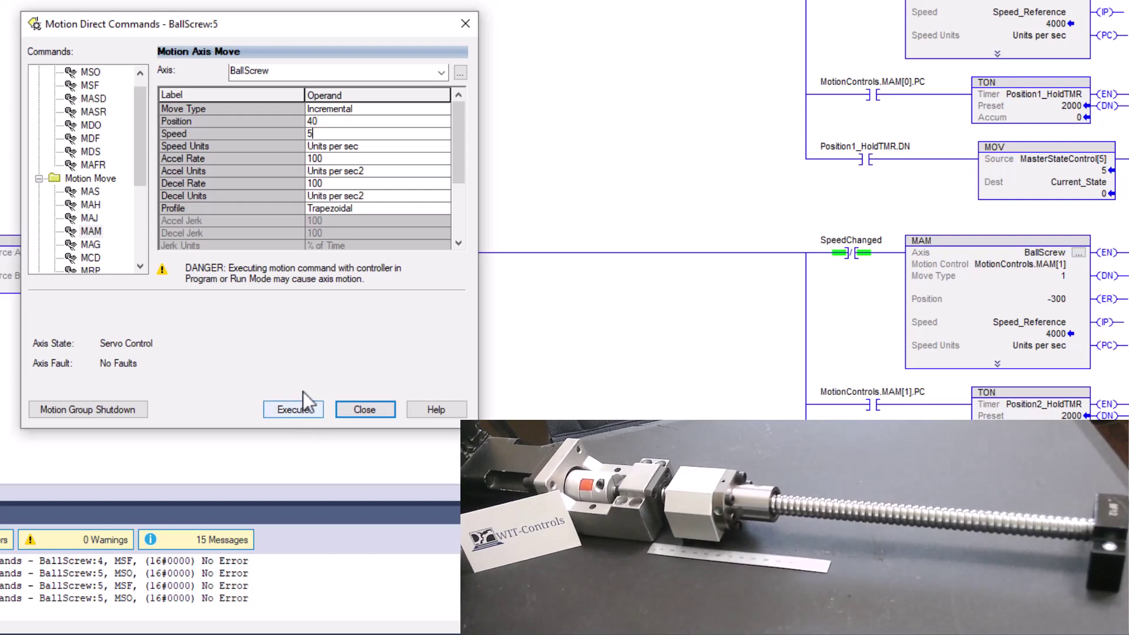
click(315, 123)
drag(315, 122, 306, 132)
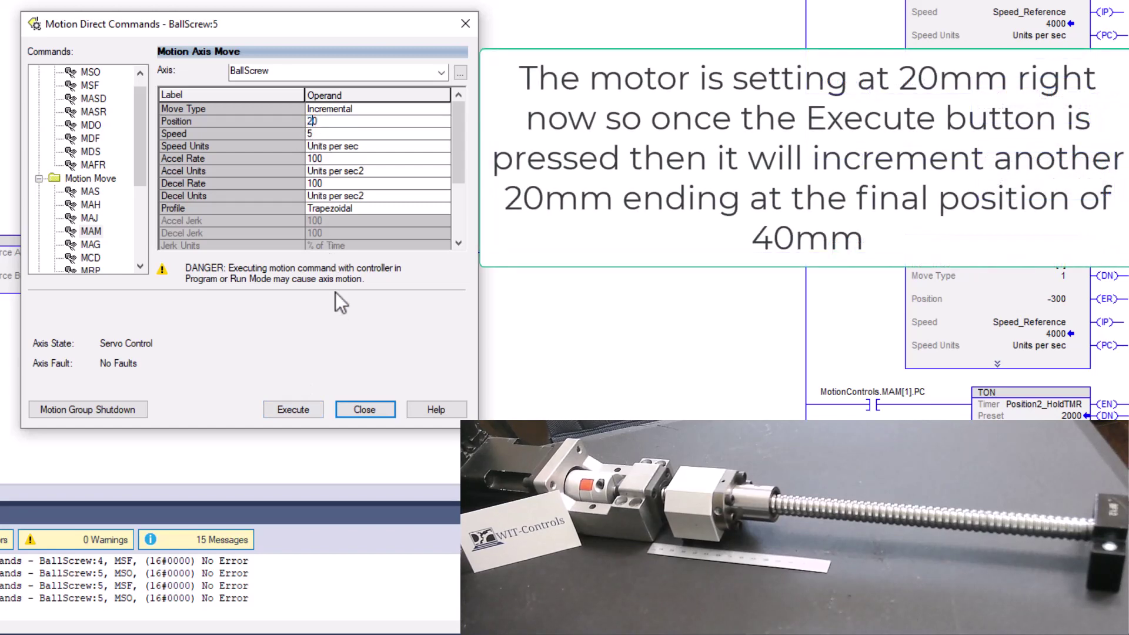
text(2)
click(304, 408)
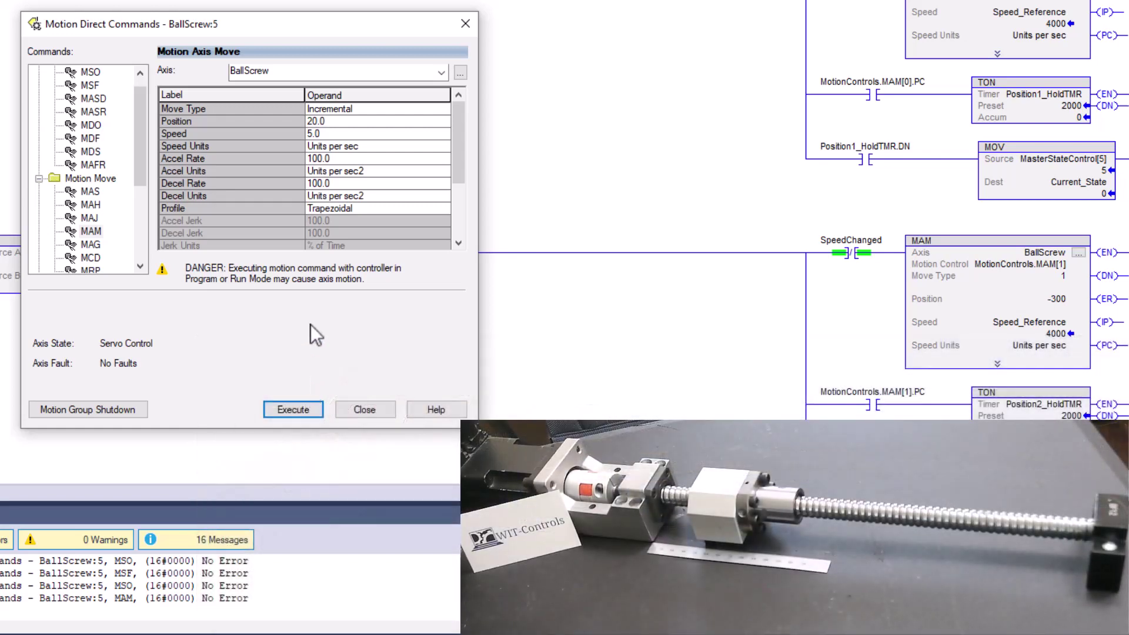
Change the MAM Position to 40 and execute another incremental move.
click(294, 409)
click(317, 121)
drag(312, 121, 303, 128)
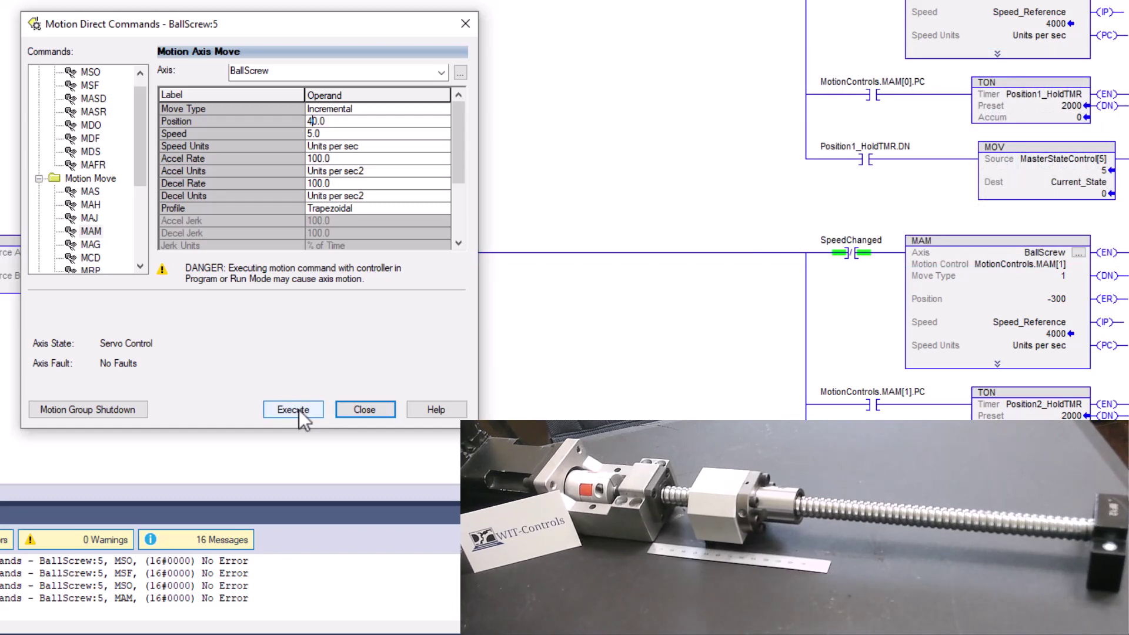
click(299, 411)
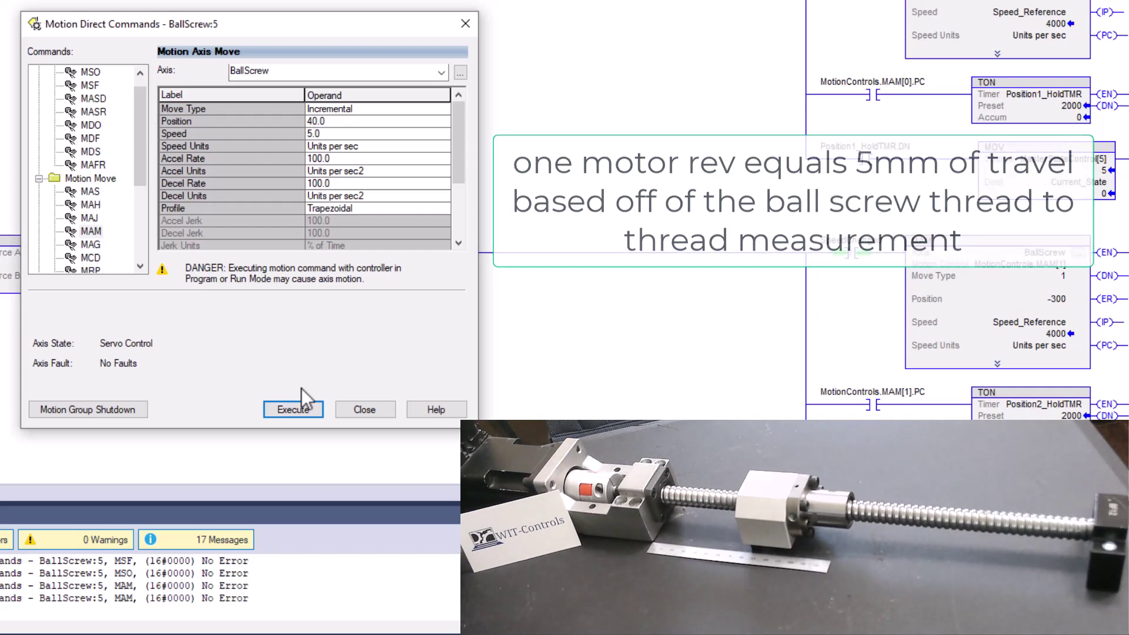
Run the incremental 40.0 move on BallScrew once more.
click(314, 122)
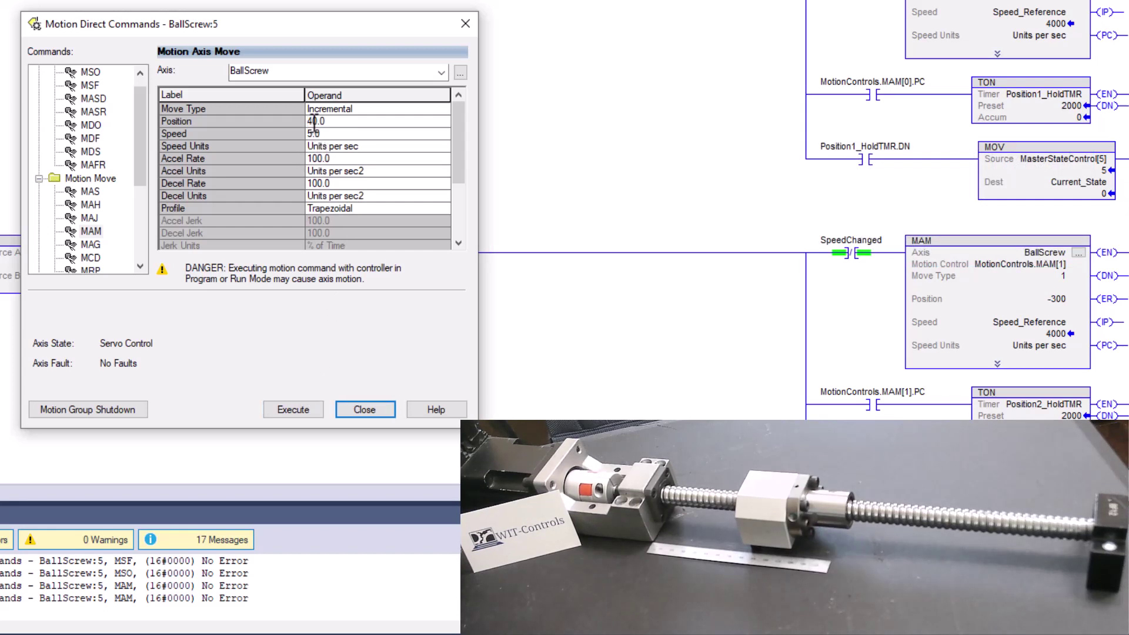
drag(314, 121, 295, 125)
click(336, 158)
click(297, 413)
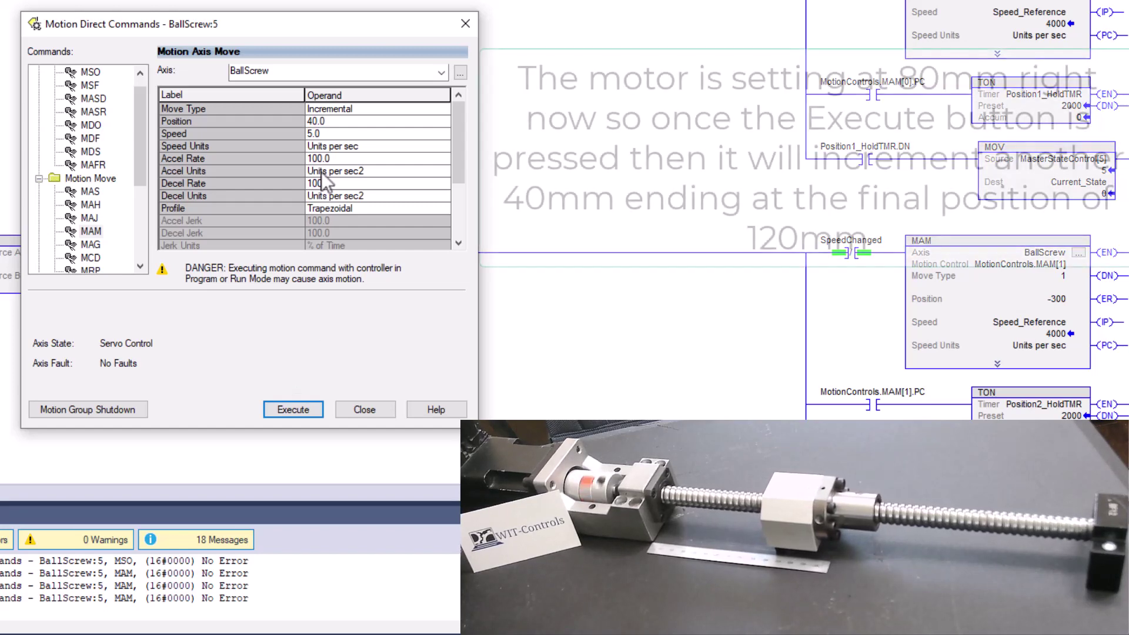
Make the Position -40.0 with Incremental move type and execute the move.
click(309, 123)
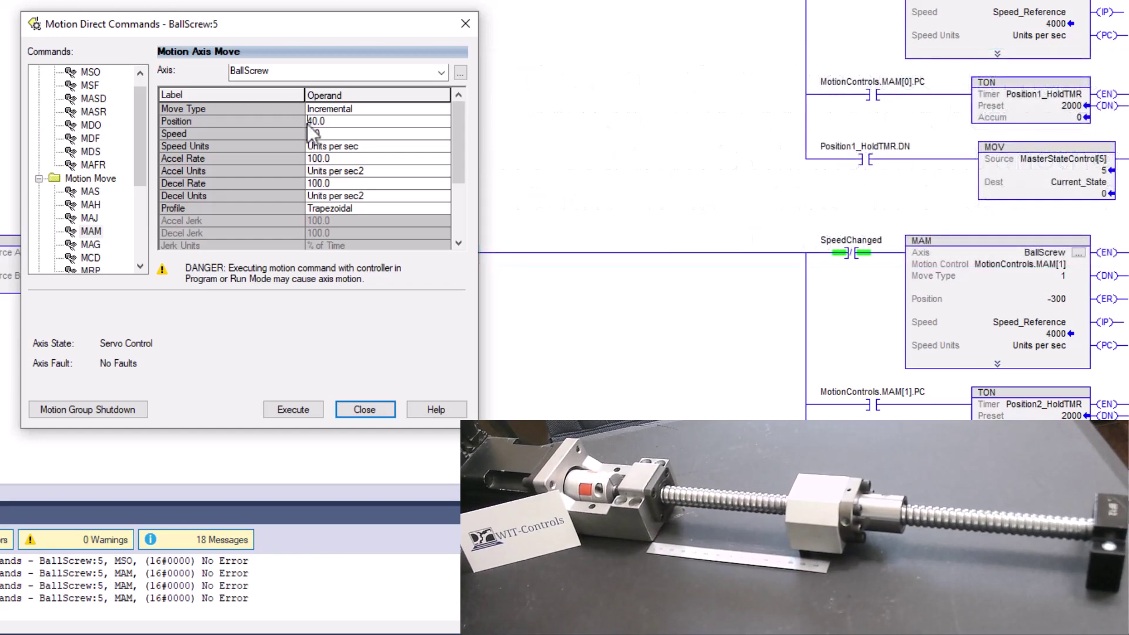
text(-)
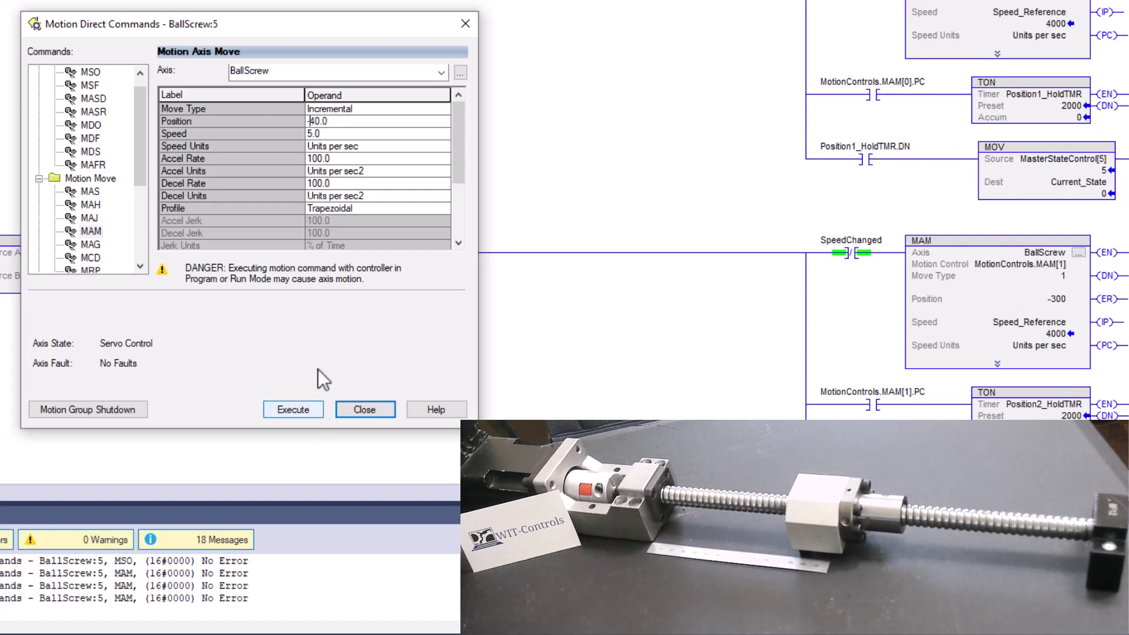
click(382, 109)
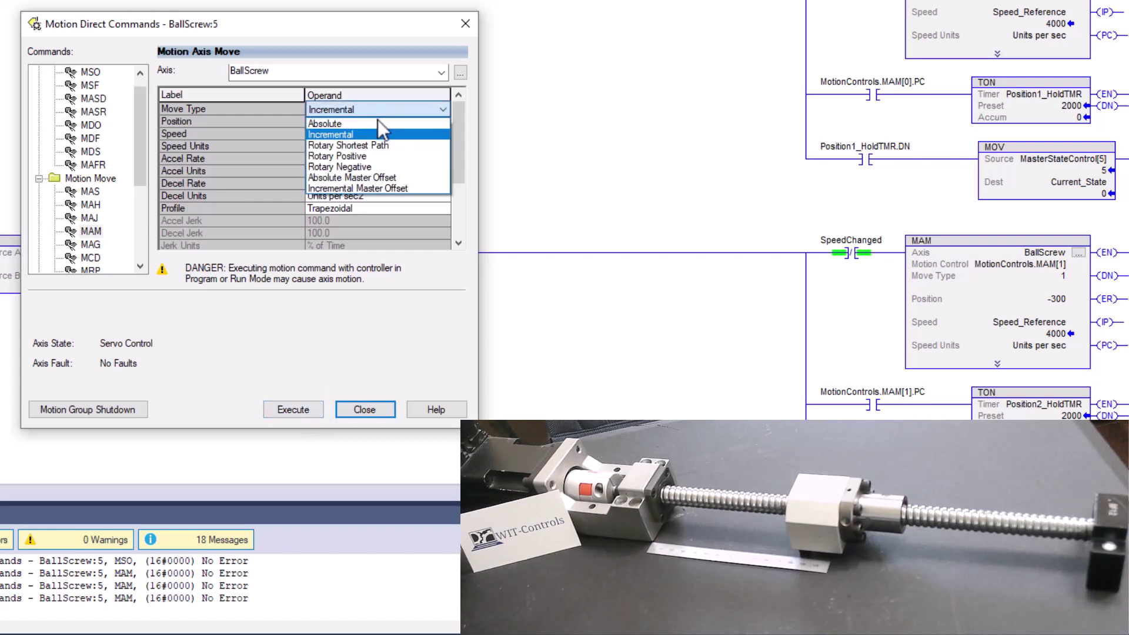
click(378, 135)
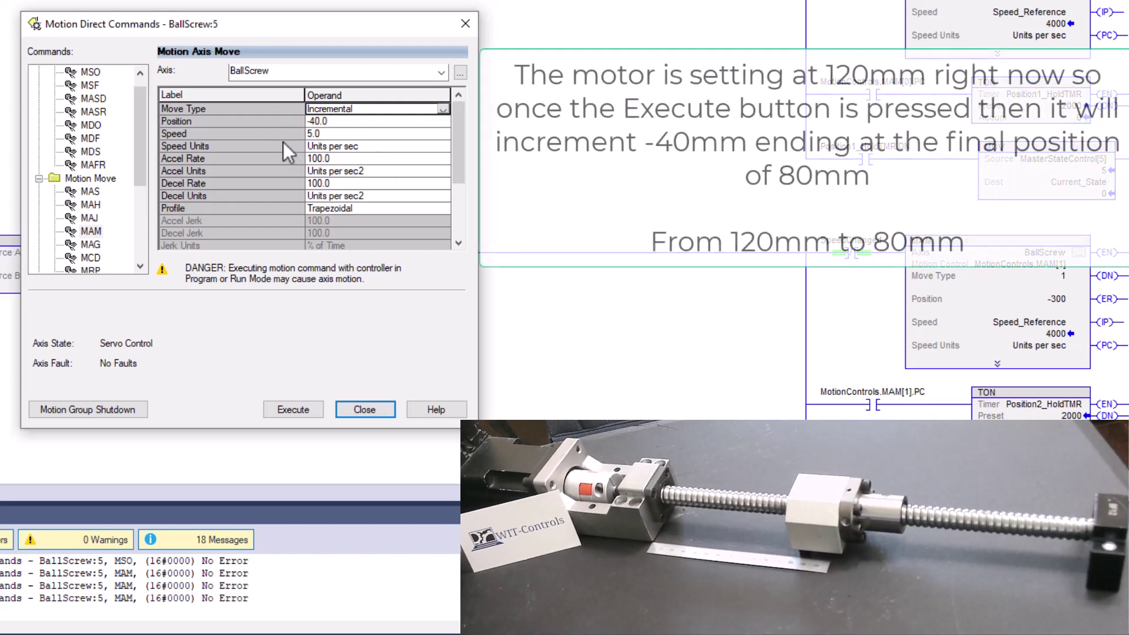
click(348, 121)
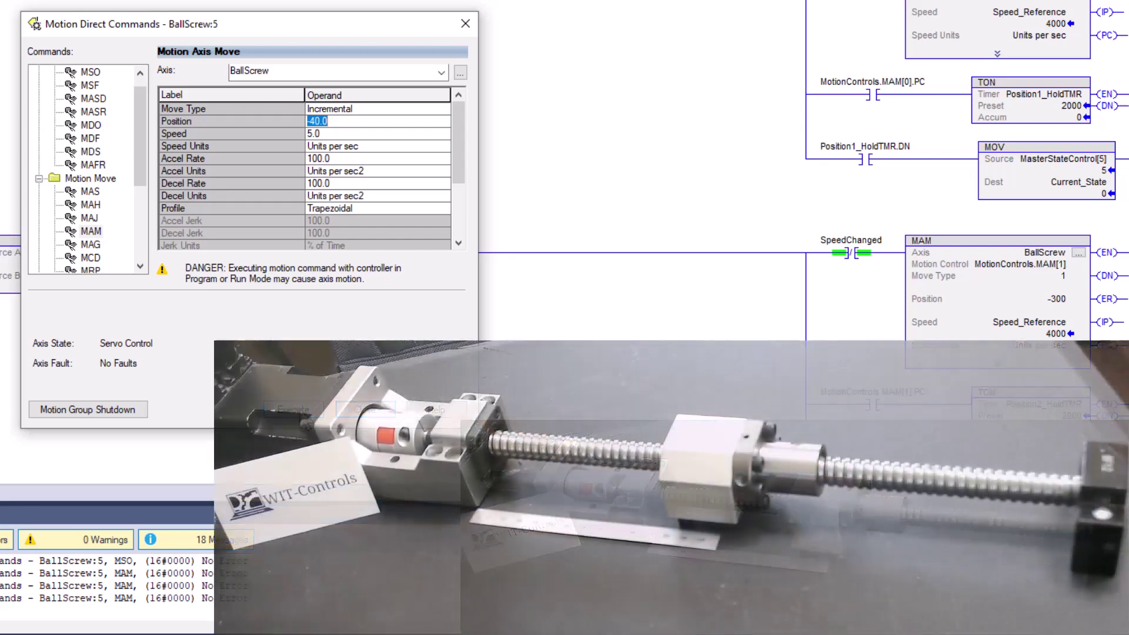
click(346, 410)
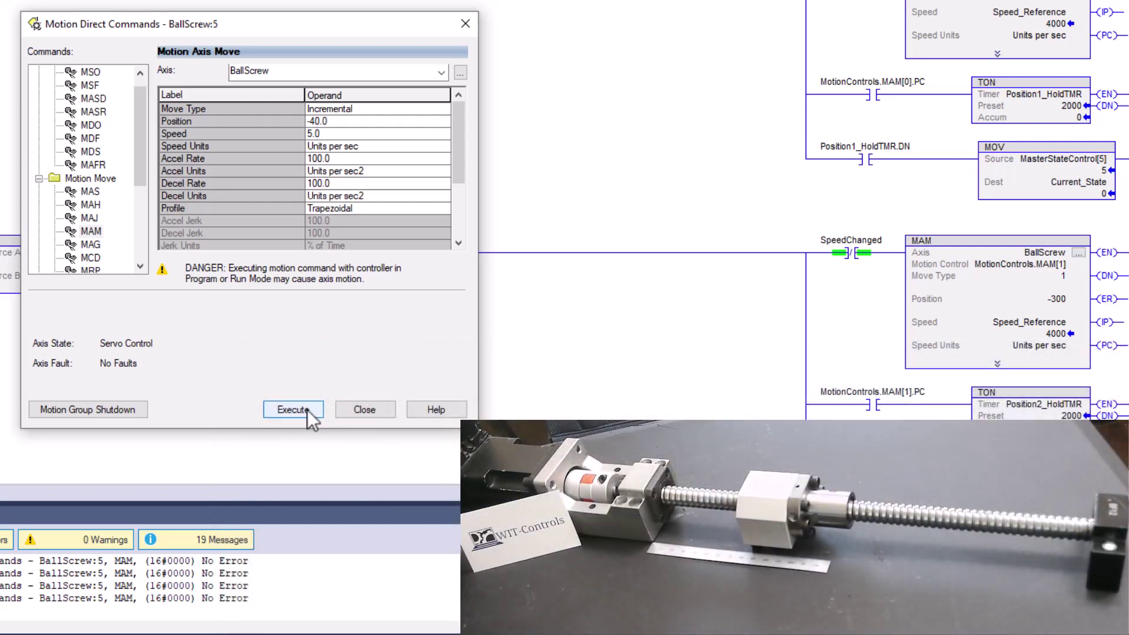
click(307, 410)
click(316, 122)
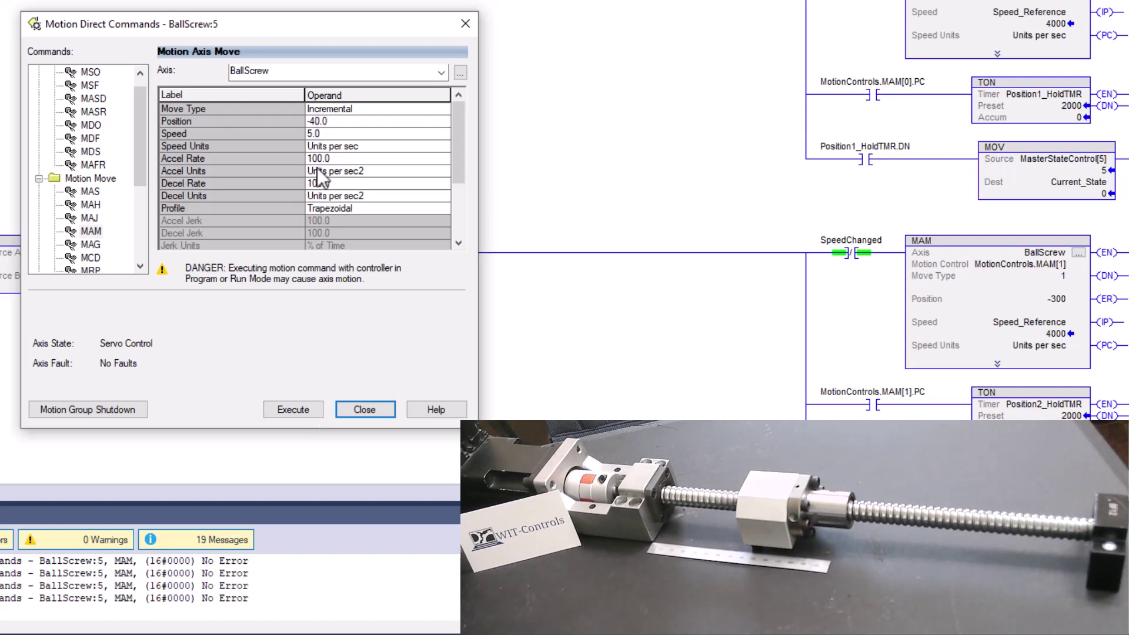
Change the Position from -40.0 to -60.0 and execute the incremental move.
key(BackSpace)
text(6)
click(288, 411)
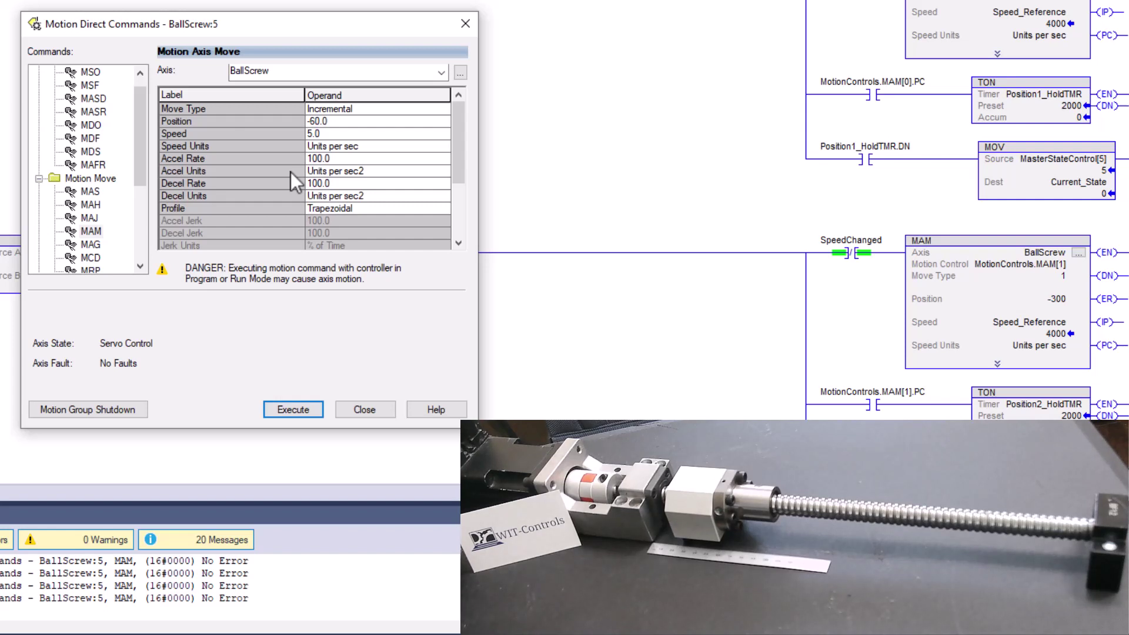
Set the Position to 100.0 and execute the incremental move.
click(314, 121)
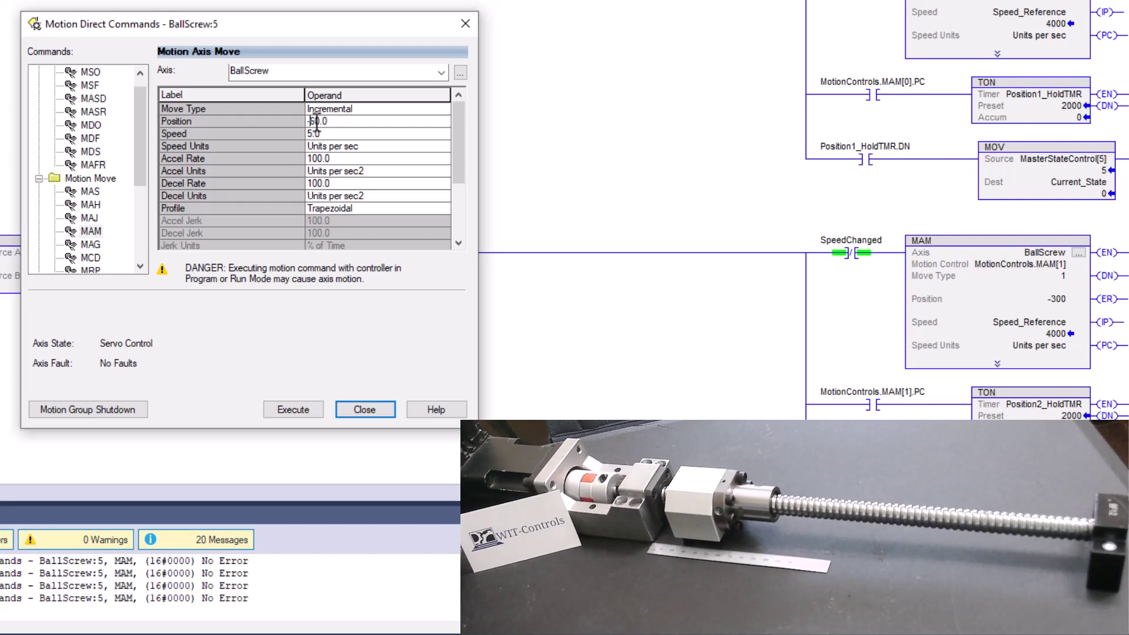
drag(316, 121, 307, 129)
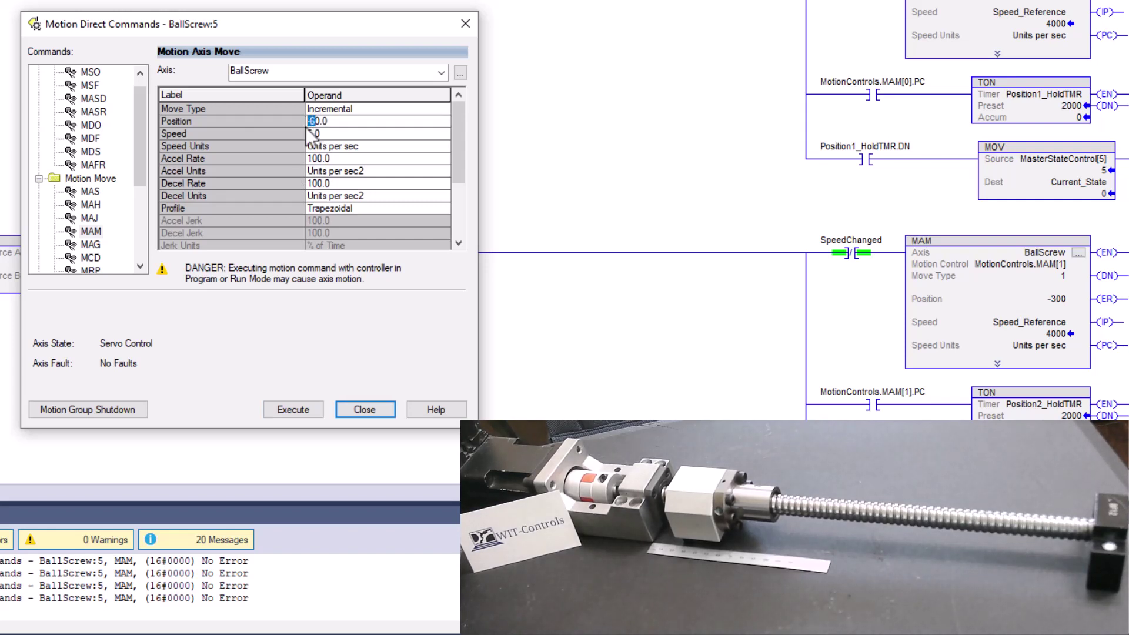
text(10)
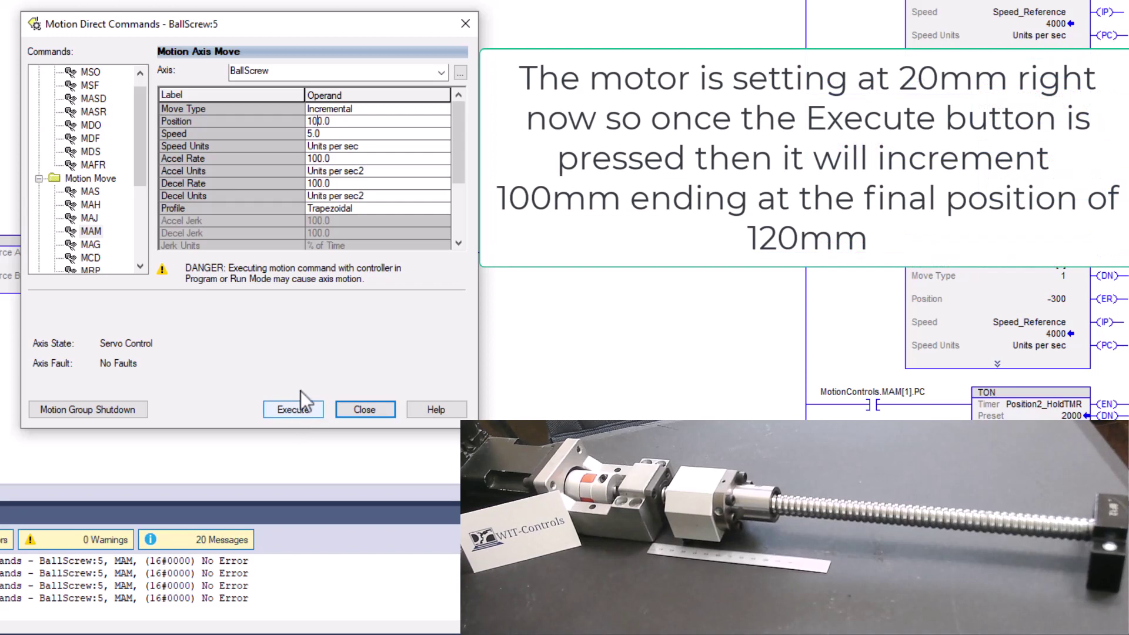
click(355, 123)
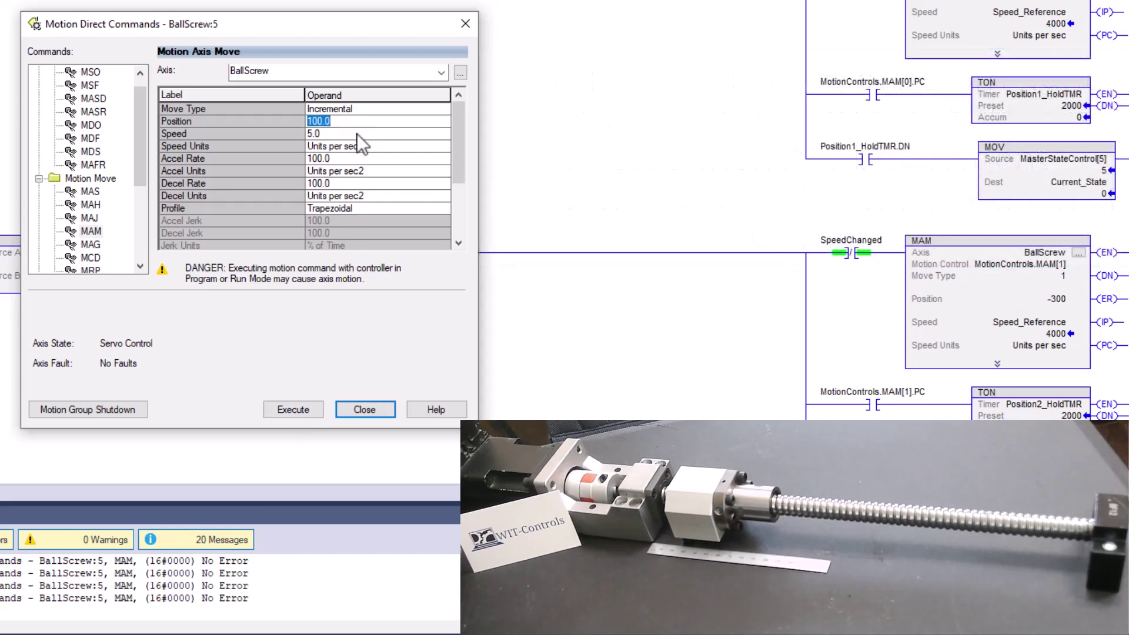
click(306, 411)
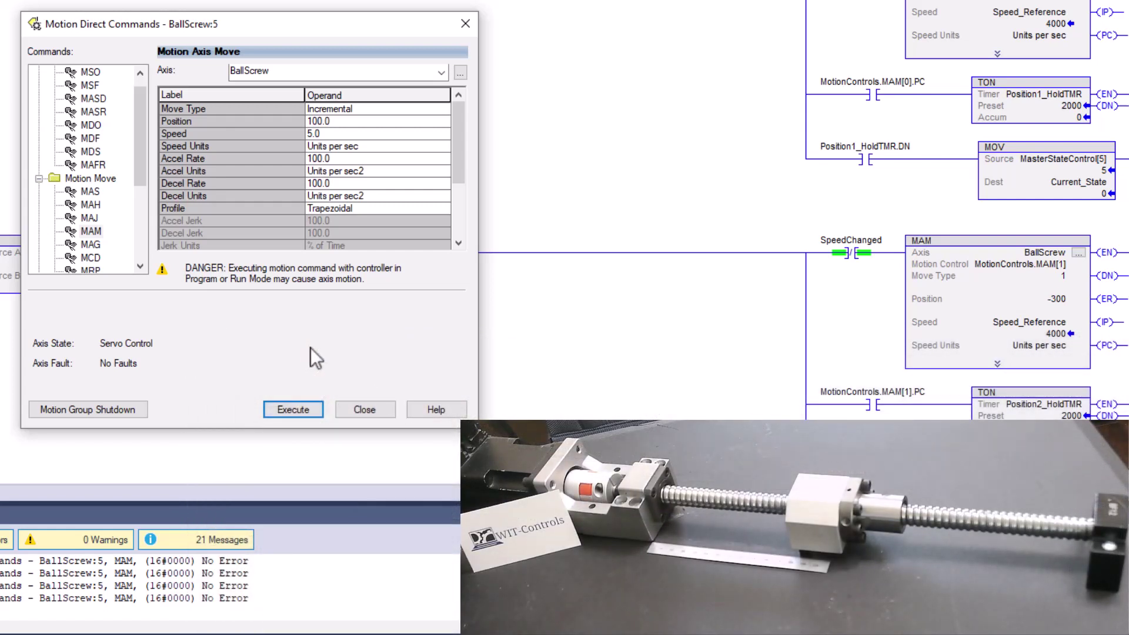
Switch Move Type to Absolute with Position 5.0 and execute the move.
click(315, 122)
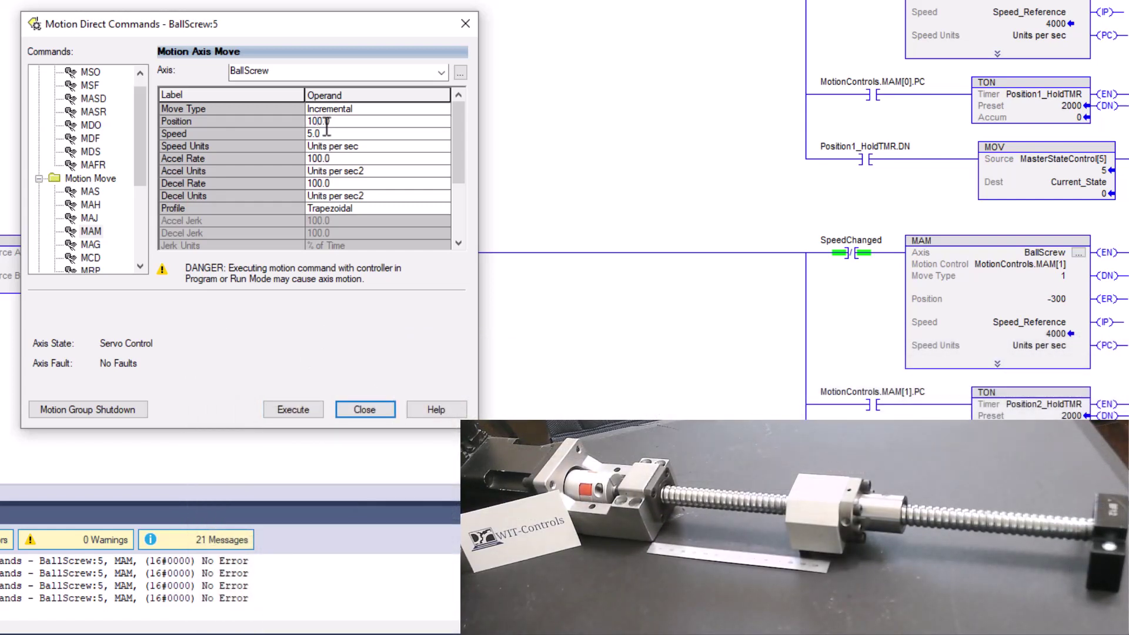
drag(323, 122, 307, 121)
click(347, 121)
drag(346, 122, 299, 126)
click(353, 110)
click(362, 109)
click(350, 124)
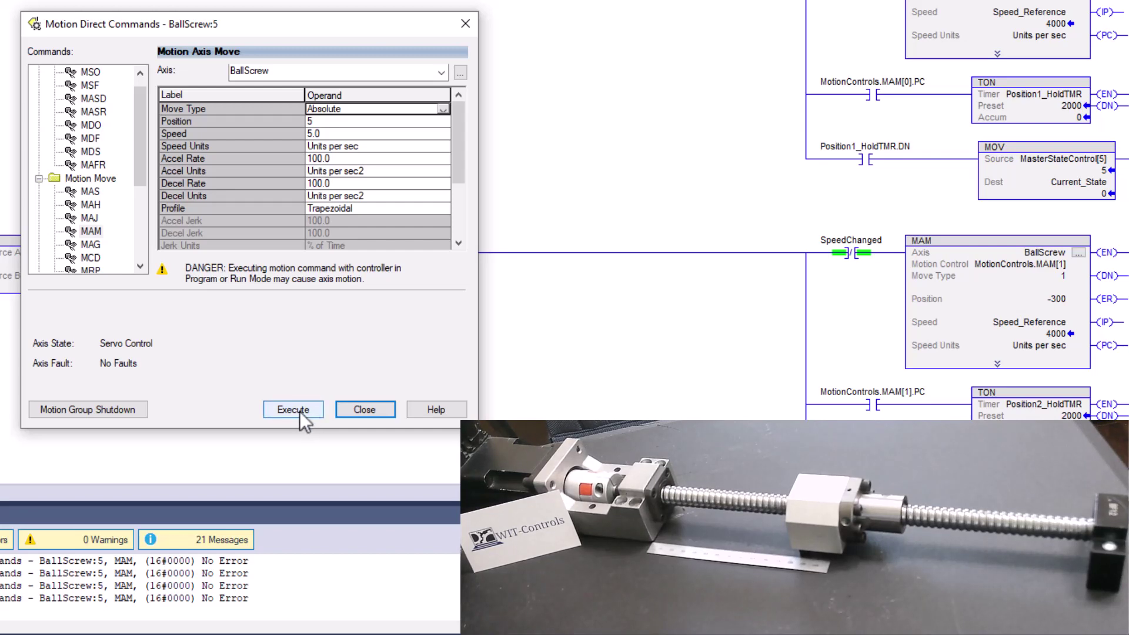
click(299, 411)
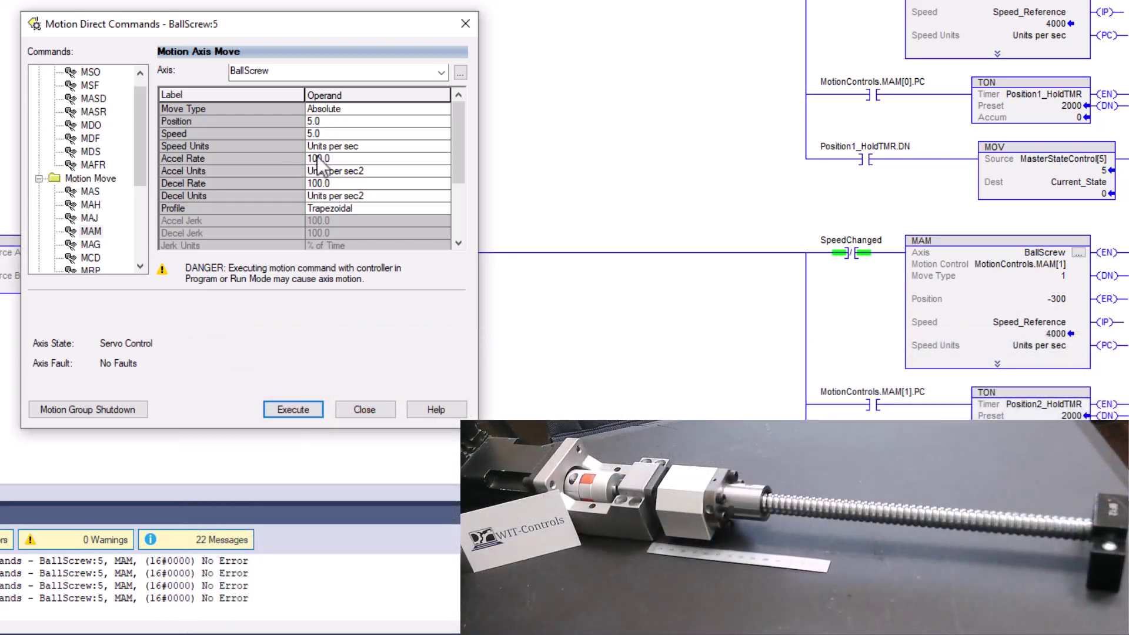
Set the Position to 100.0 and execute the absolute move.
click(312, 121)
key(shift+Right)
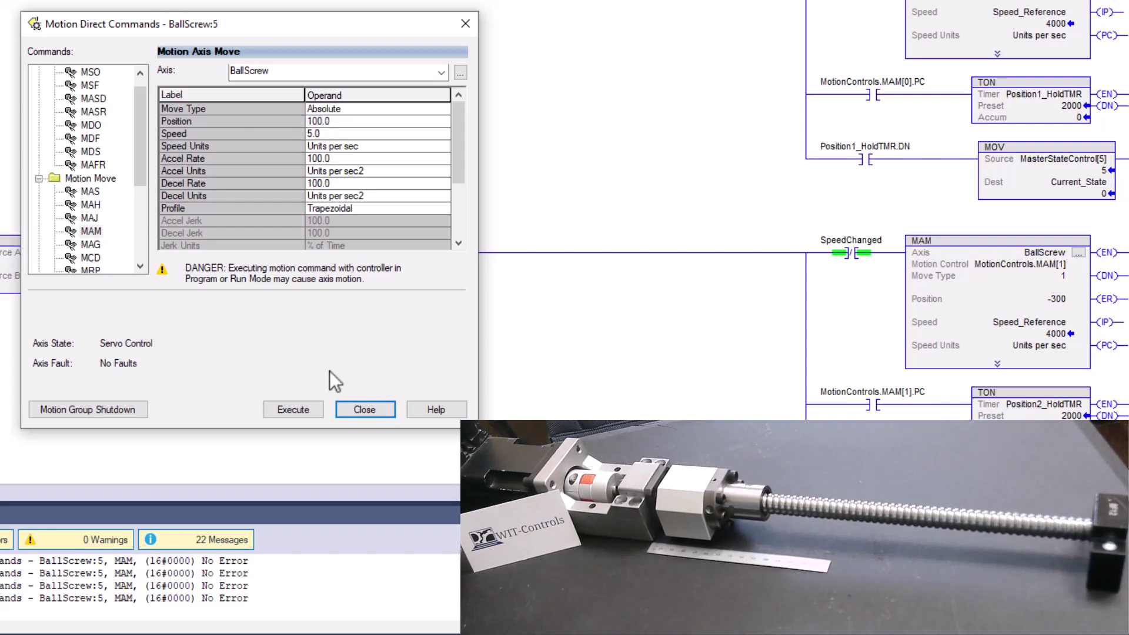
click(310, 408)
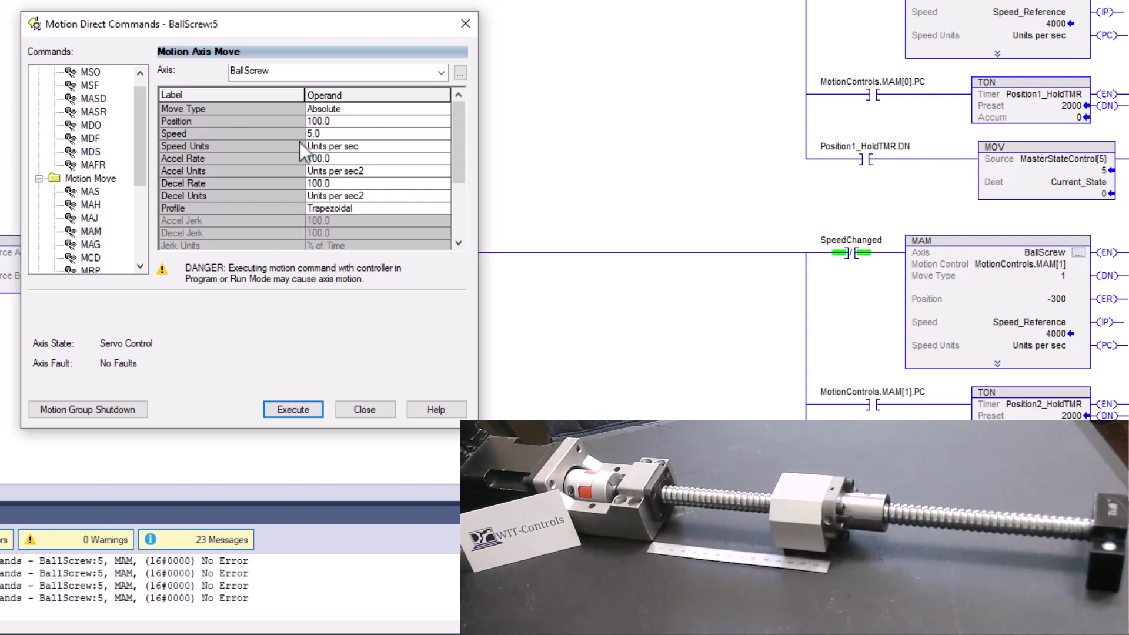
click(323, 124)
Run an absolute BallScrew move from 100 back to position 5.0, then shift the commands window up.
drag(322, 122, 293, 129)
text(5)
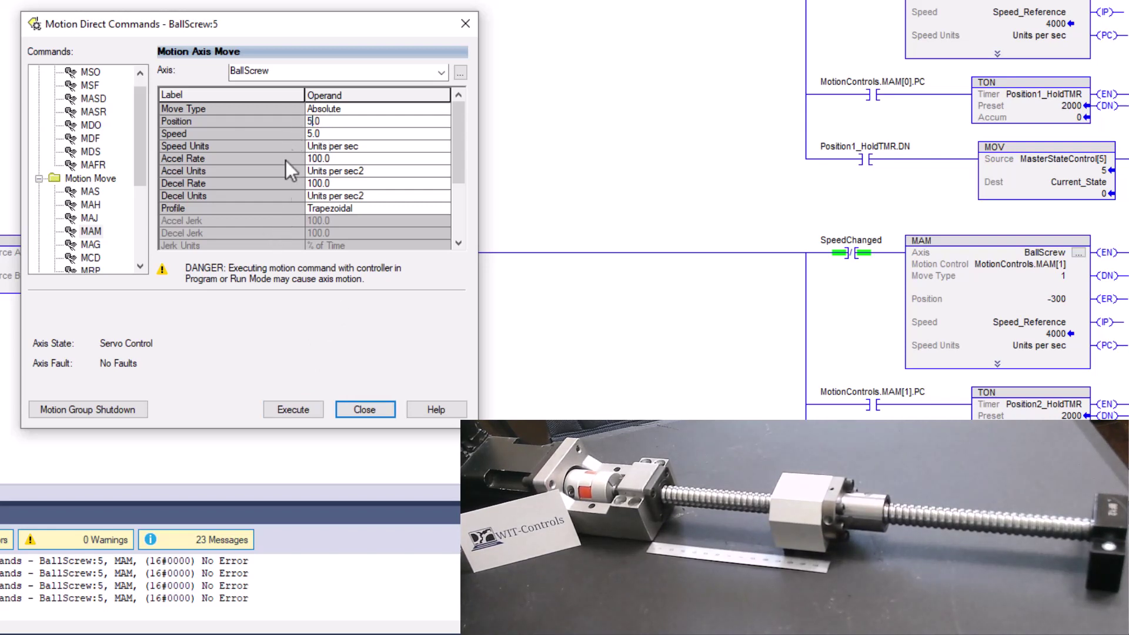
click(300, 413)
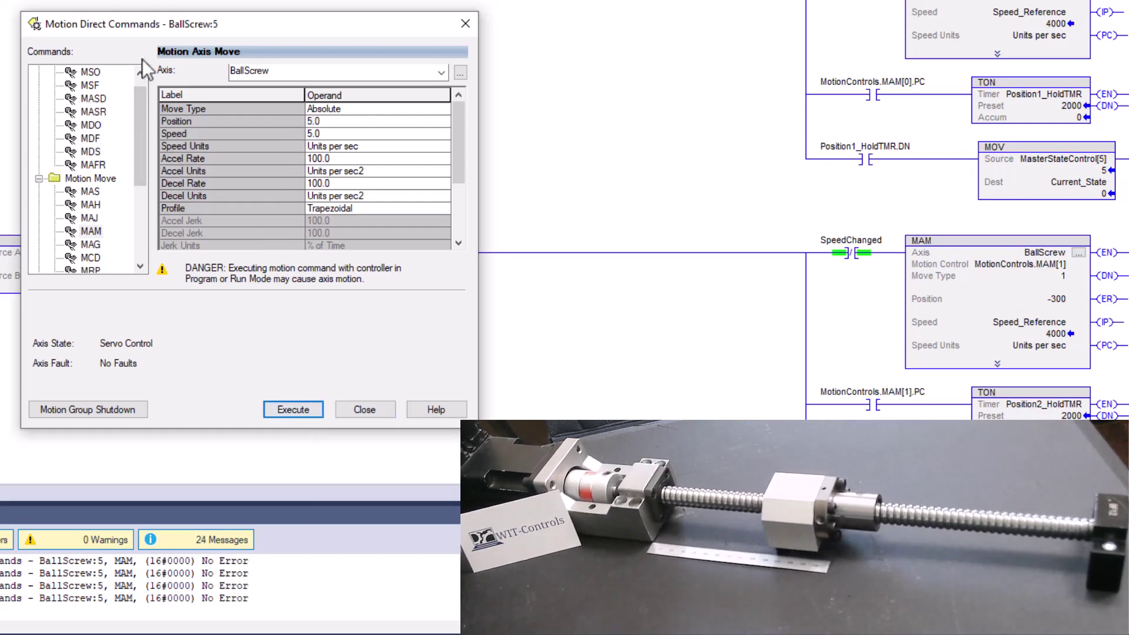
drag(243, 26, 322, 8)
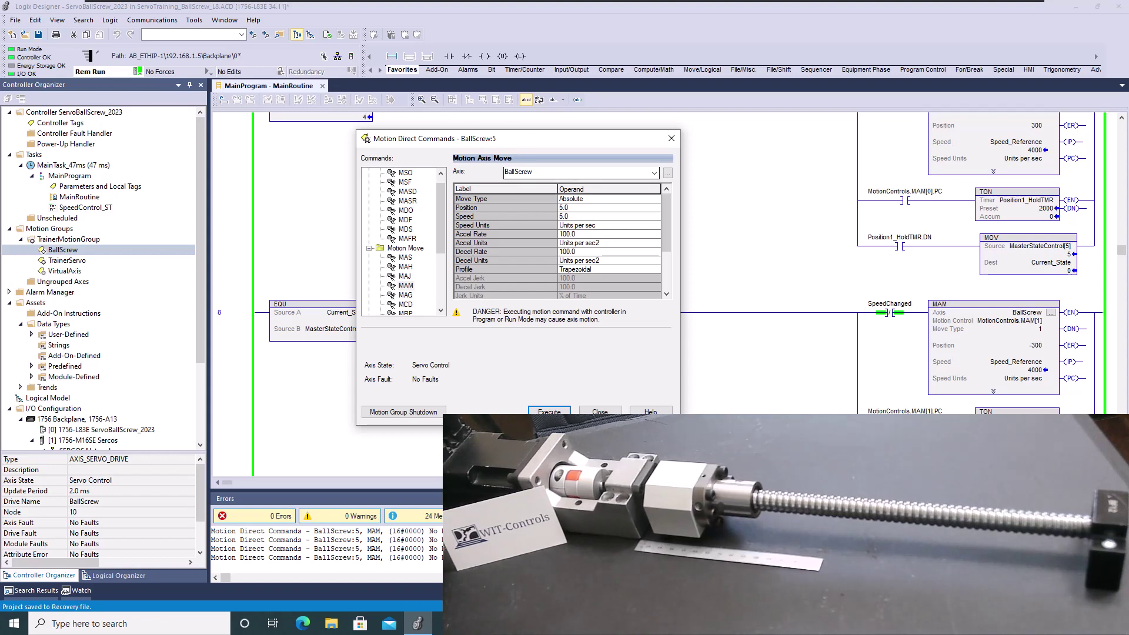
Execute MSF to switch off the BallScrew servo and close the Motion Direct Commands window.
click(405, 181)
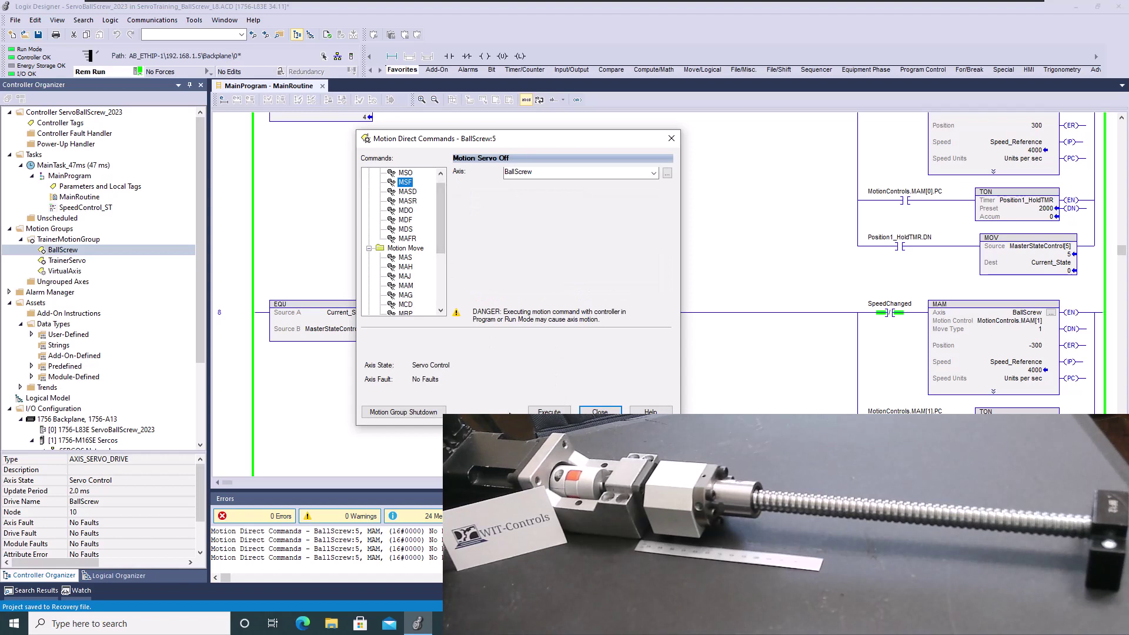
click(550, 411)
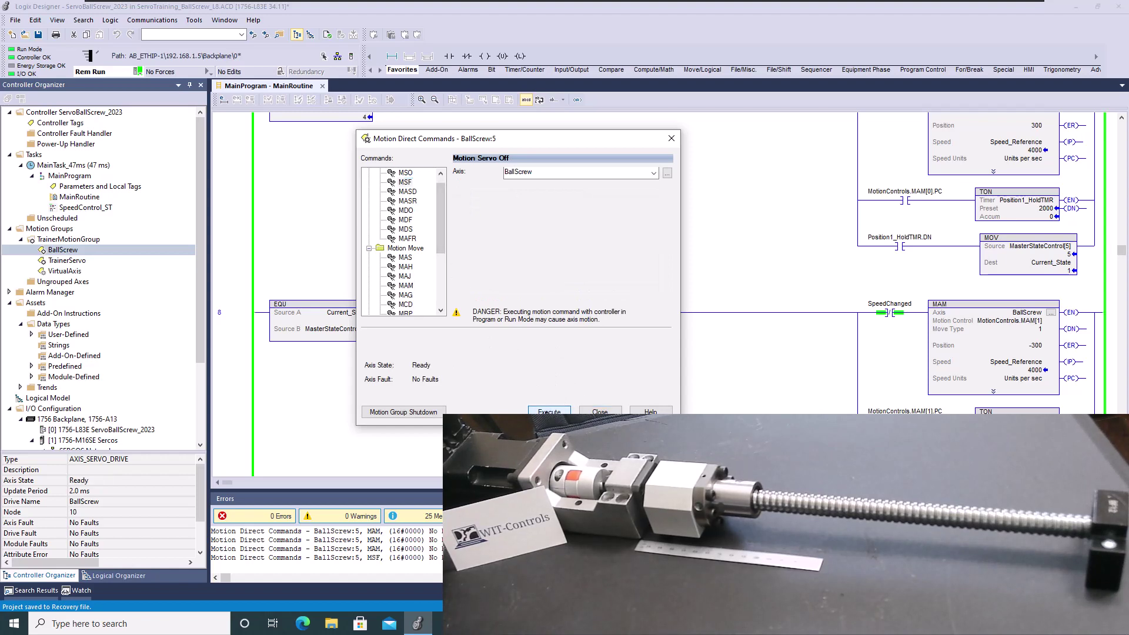
click(600, 411)
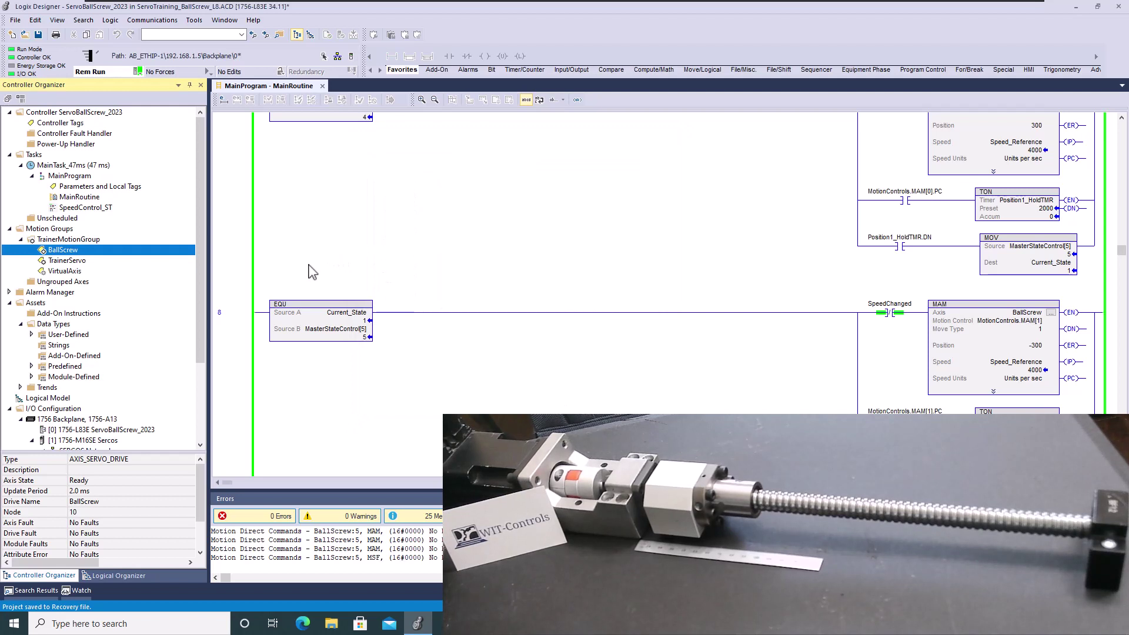